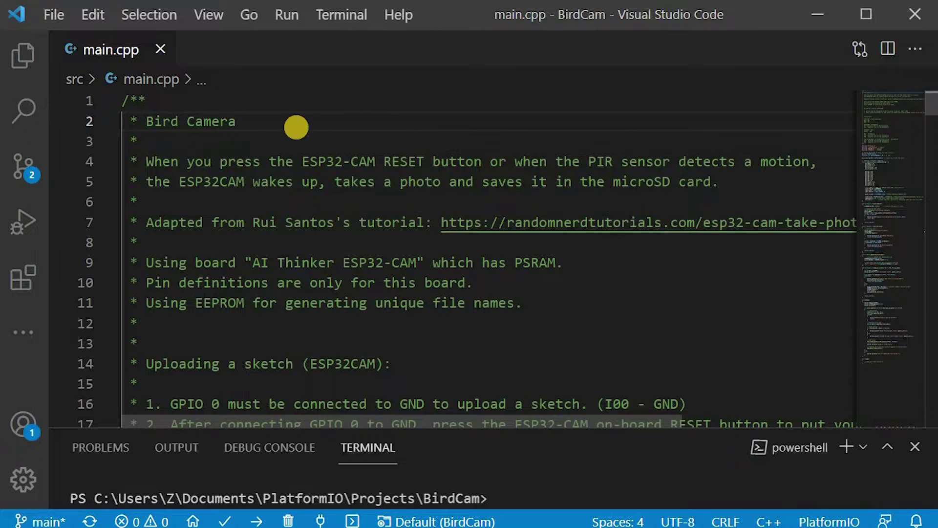
pyautogui.scroll(-3, 535, 298)
pyautogui.scroll(-2, 641, 305)
pyautogui.scroll(-4, 641, 306)
pyautogui.scroll(-2, 643, 305)
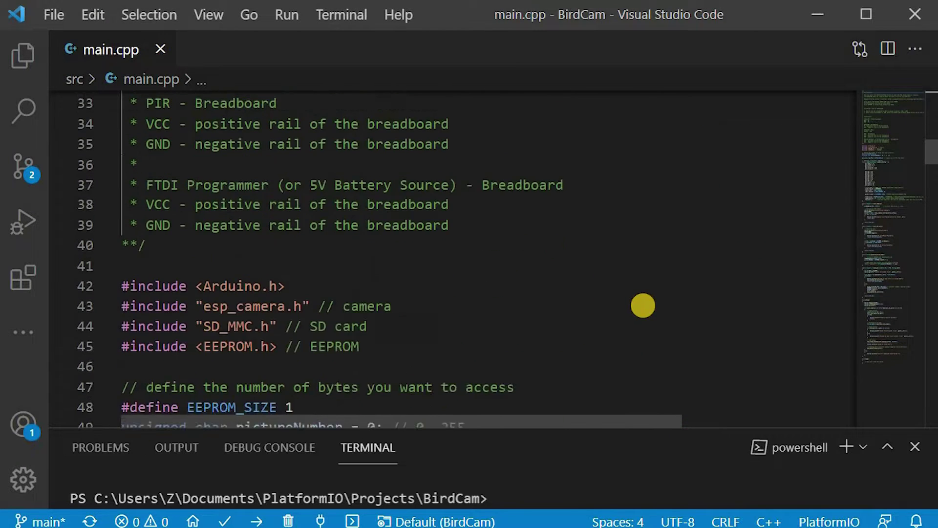
pyautogui.scroll(-2, 643, 306)
pyautogui.scroll(-1, 643, 305)
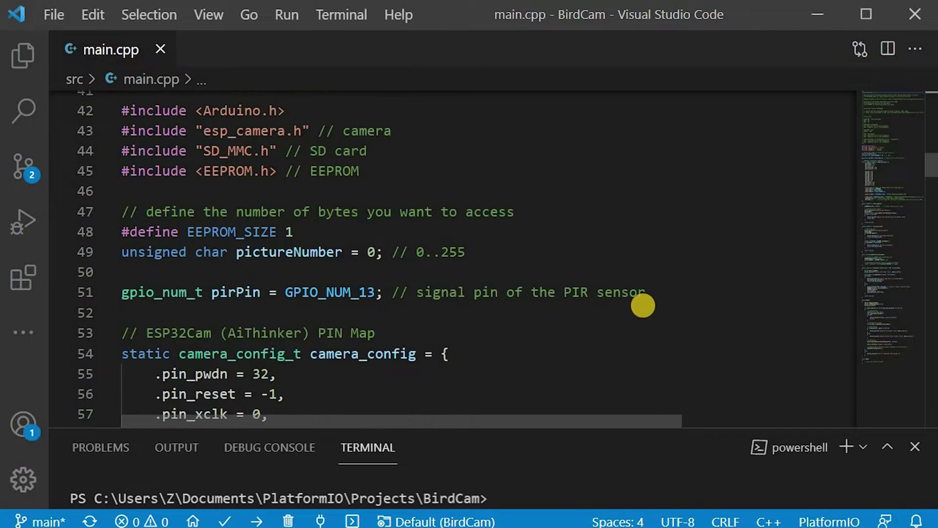
pyautogui.scroll(-3, 643, 306)
pyautogui.scroll(-6, 643, 306)
pyautogui.scroll(-5, 643, 306)
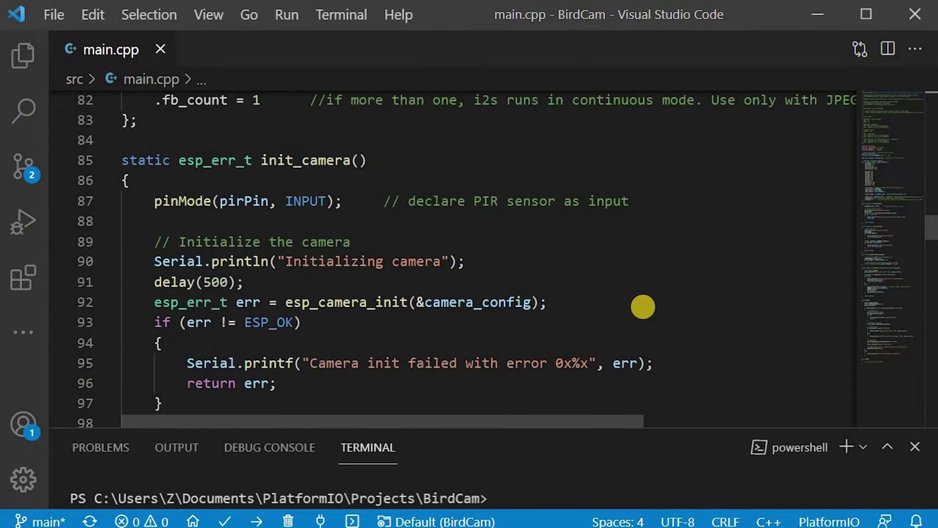
pyautogui.scroll(-8, 643, 306)
pyautogui.scroll(-5, 643, 306)
pyautogui.scroll(-3, 643, 306)
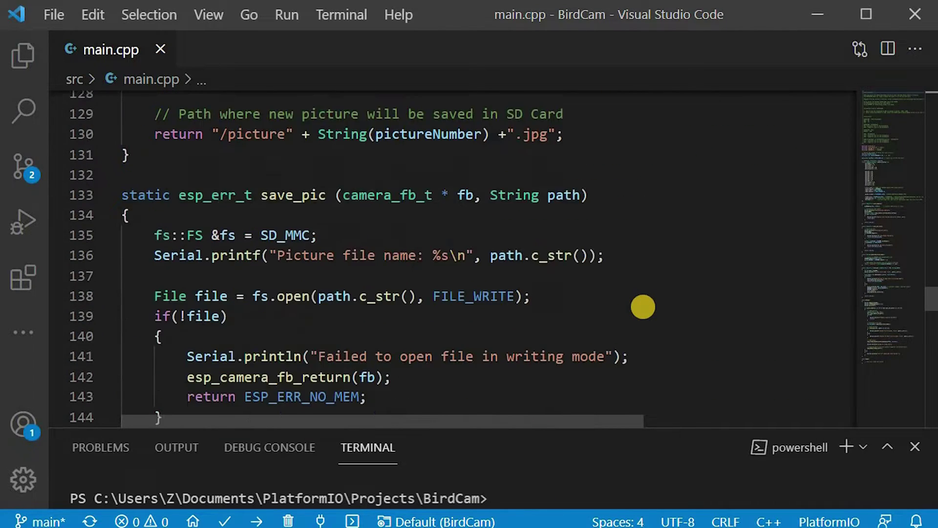
pyautogui.scroll(-4, 643, 306)
pyautogui.scroll(-4, 643, 306)
pyautogui.scroll(-2, 643, 306)
pyautogui.scroll(-3, 643, 306)
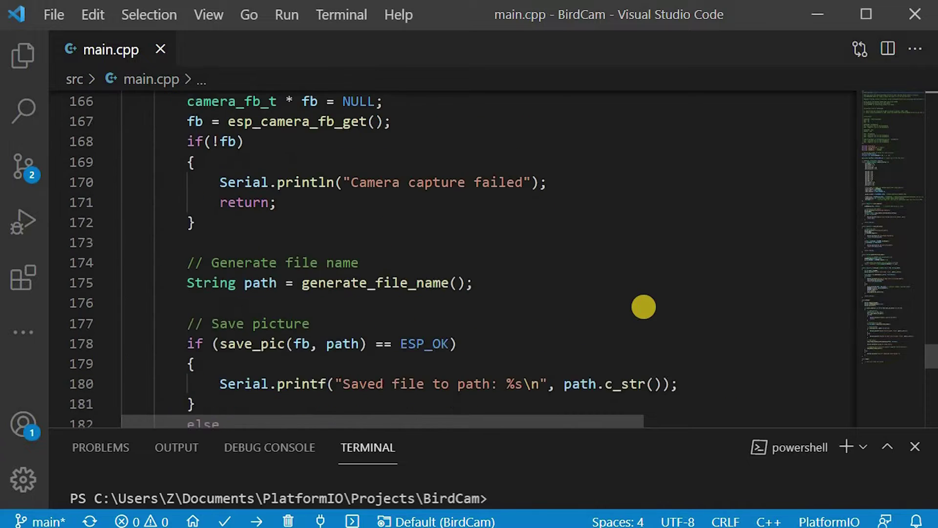
pyautogui.scroll(-3, 642, 307)
pyautogui.scroll(-2, 642, 307)
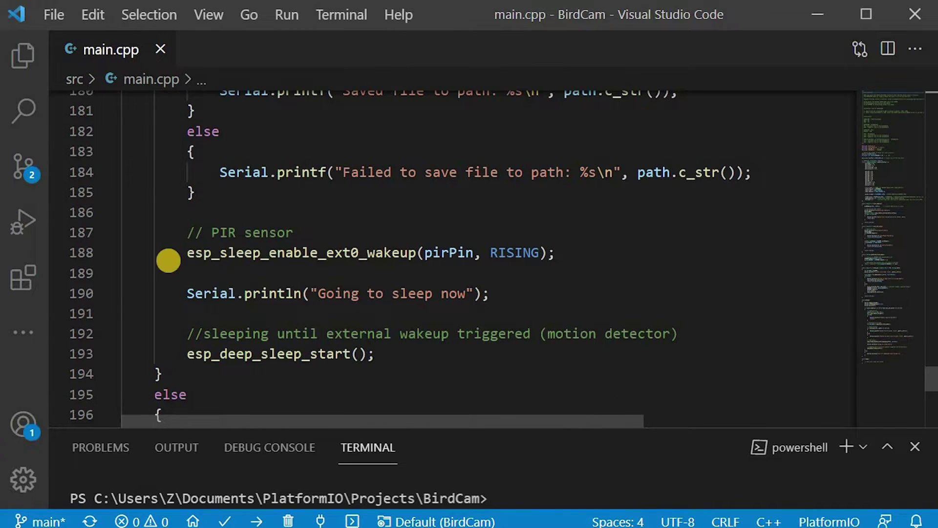
pyautogui.scroll(-3, 590, 296)
# - Show the PlatformIO Project Tasks for the esp32cam environment from the activity bar
pyautogui.click(23, 277)
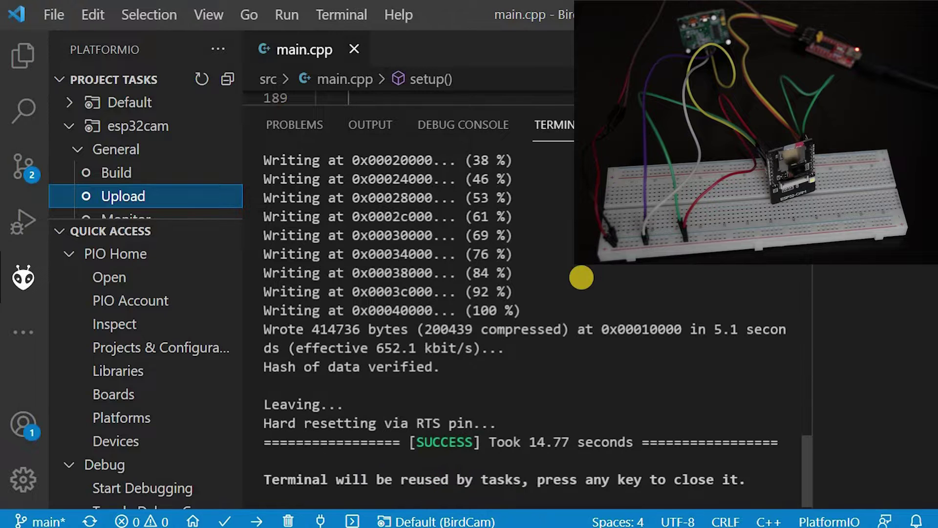
# - Dismiss the finished esp32cam upload output and start the serial monitor
pyautogui.press('Down')
pyautogui.press('Return')
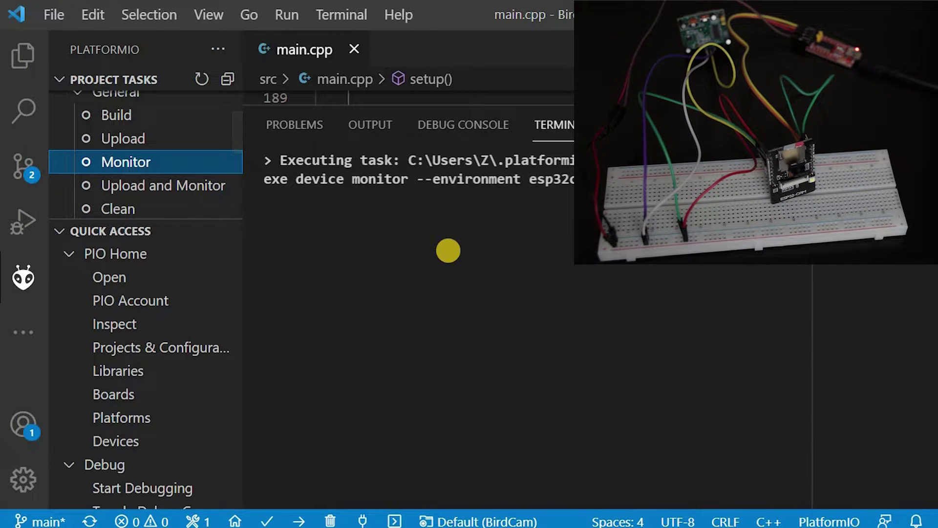